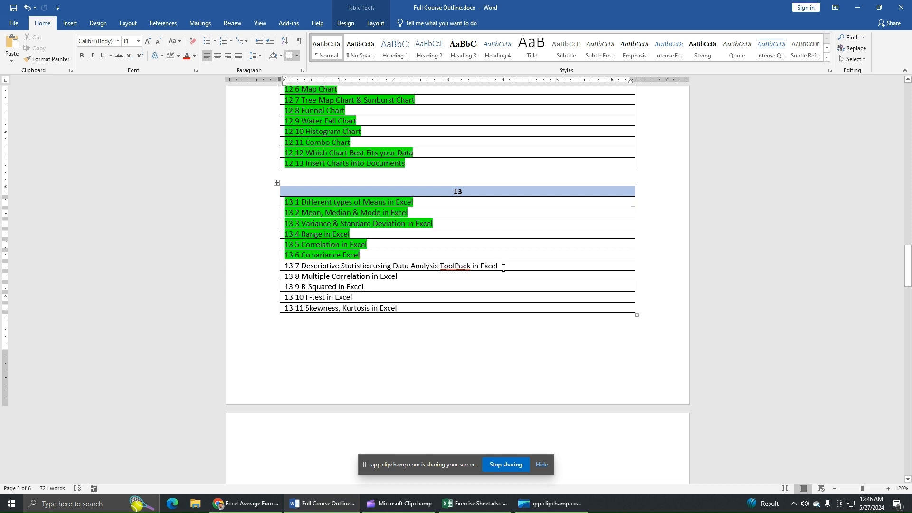
- Switch to the Exercise Sheet workbook in Excel and open the Excel Add-ins manager from the program options
click(473, 503)
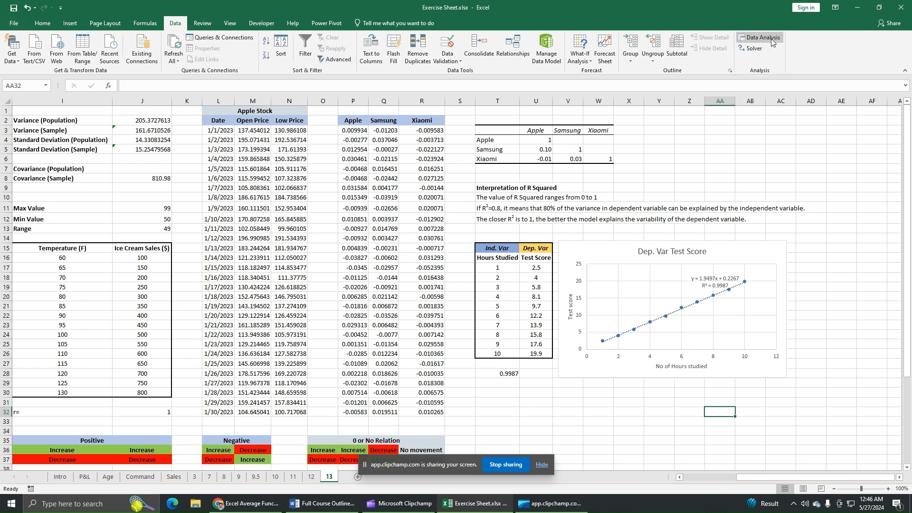
click(15, 23)
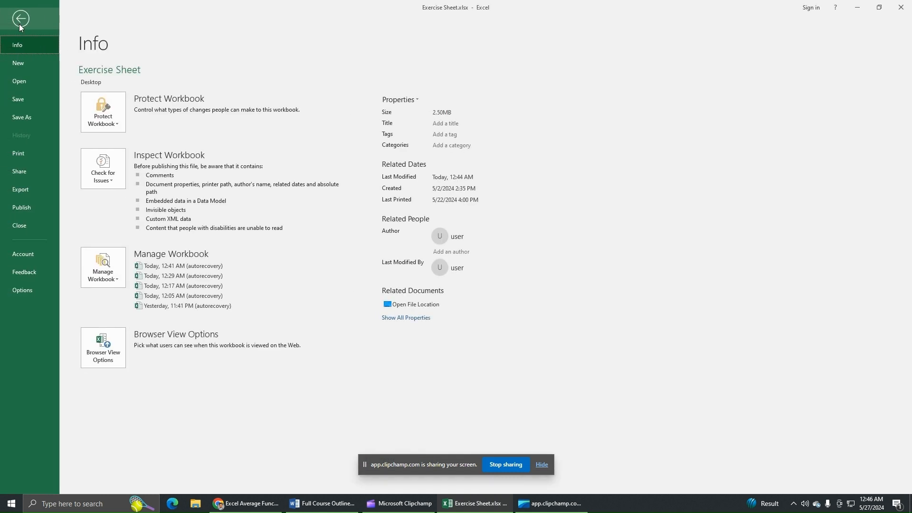
click(23, 292)
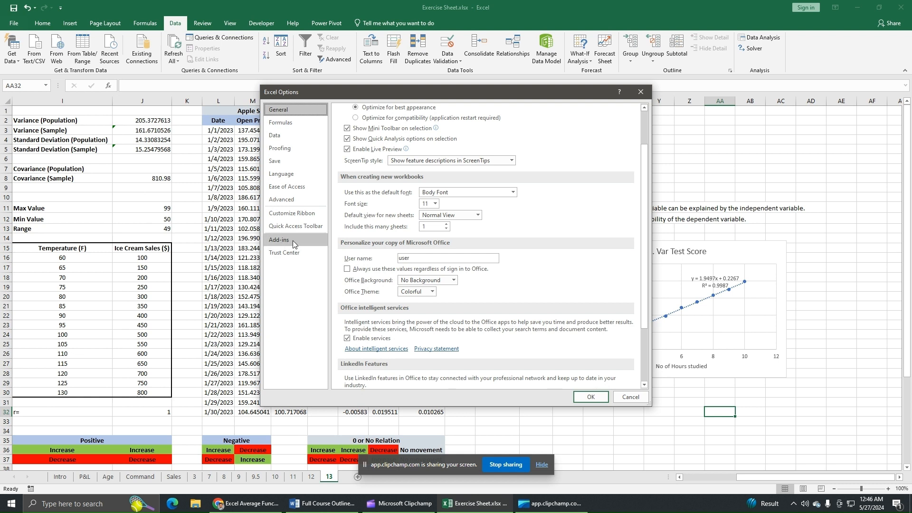
click(292, 241)
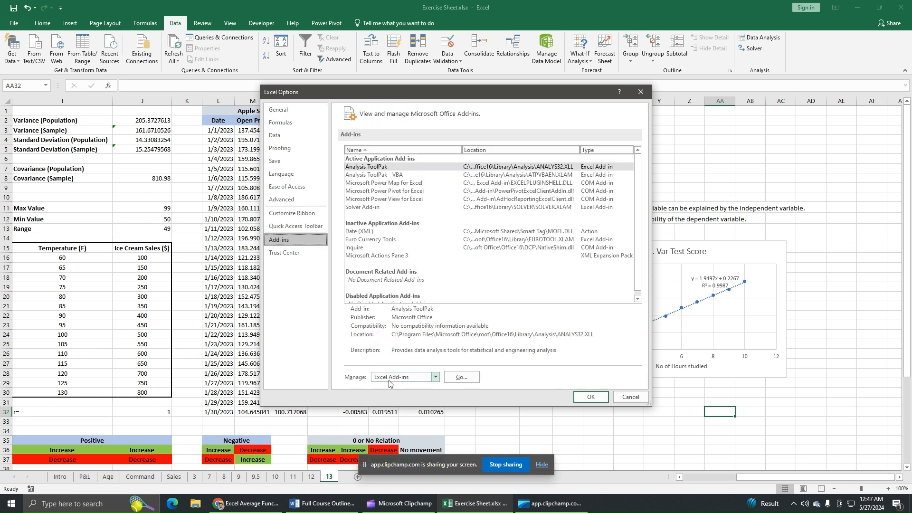
click(435, 378)
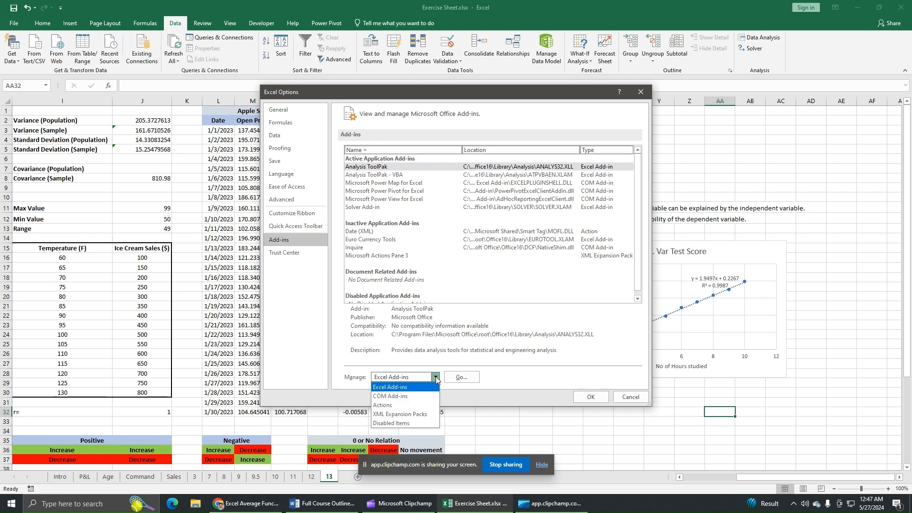
click(408, 388)
click(469, 378)
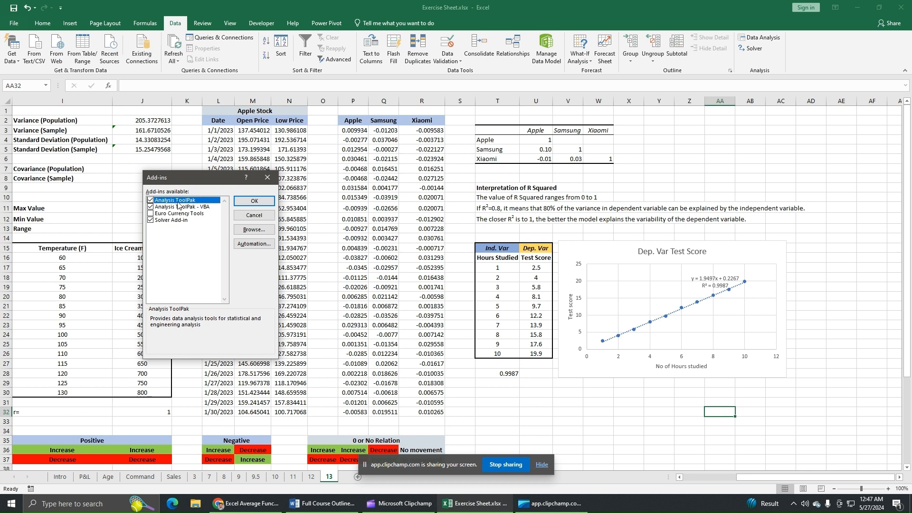
- Make sure the Analysis ToolPak add-in is enabled and confirm the add-in selection
click(150, 201)
click(150, 200)
click(254, 202)
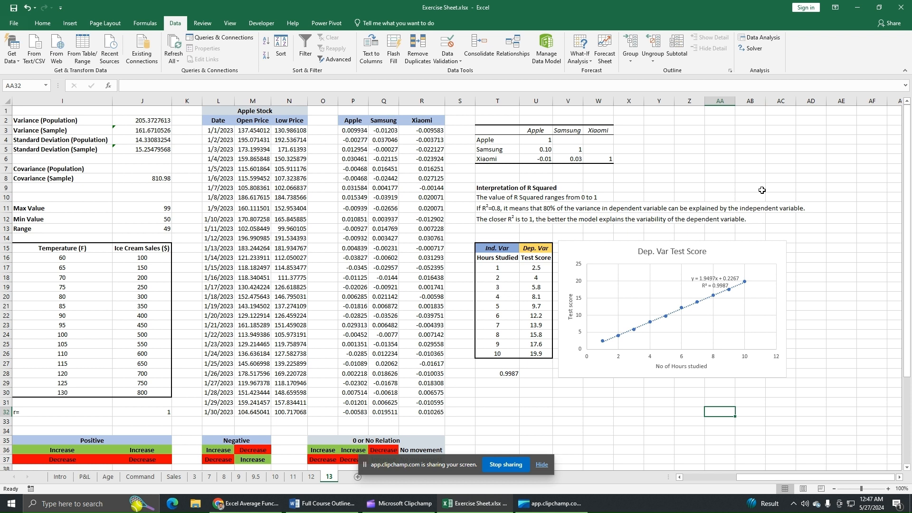
- Start the Descriptive Statistics tool from the data analysis tools
click(769, 38)
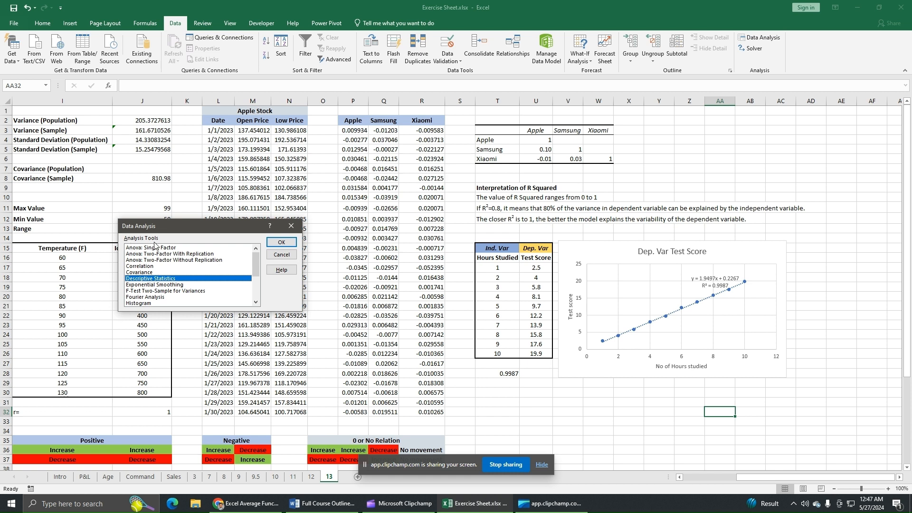
mouse_move(256, 261)
mouse_down()
mouse_move(256, 292)
mouse_move(255, 257)
mouse_up()
click(281, 243)
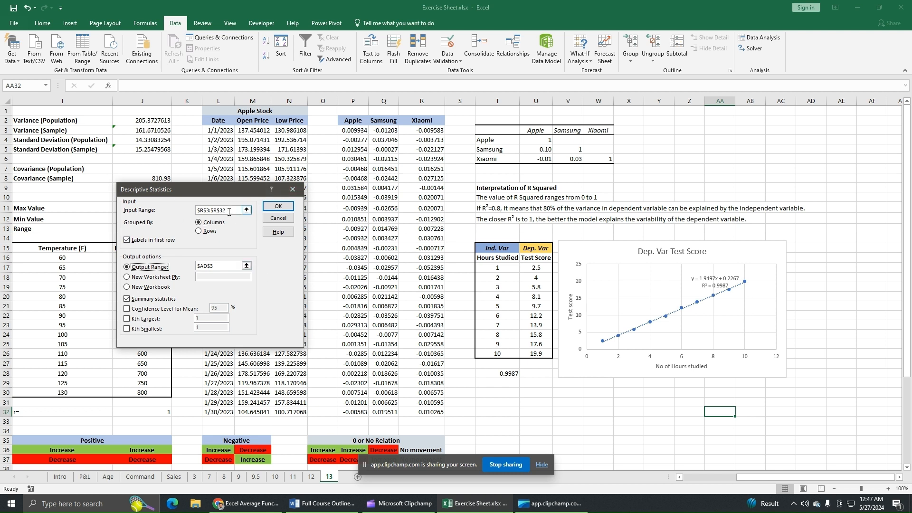
- Set the input range to the Xiaomi values in R3:R32, without the header
double_click(228, 212)
key(BackSpace)
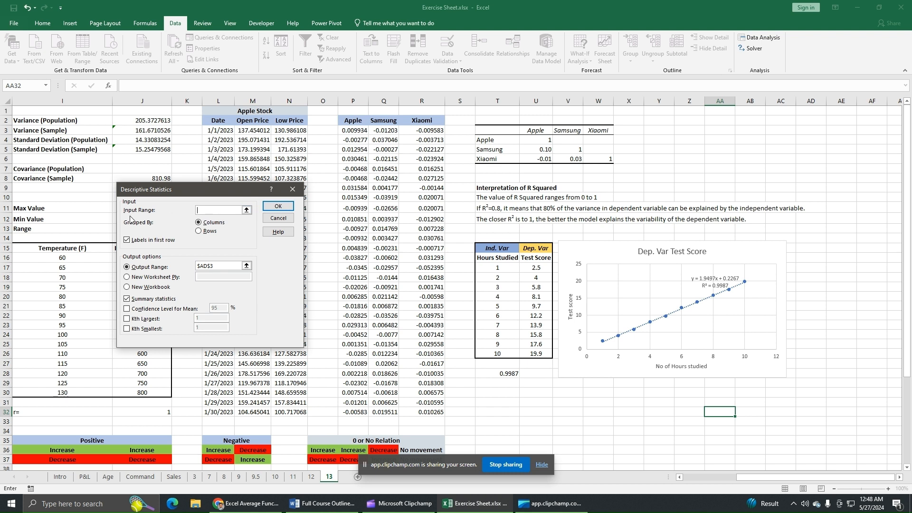
click(247, 209)
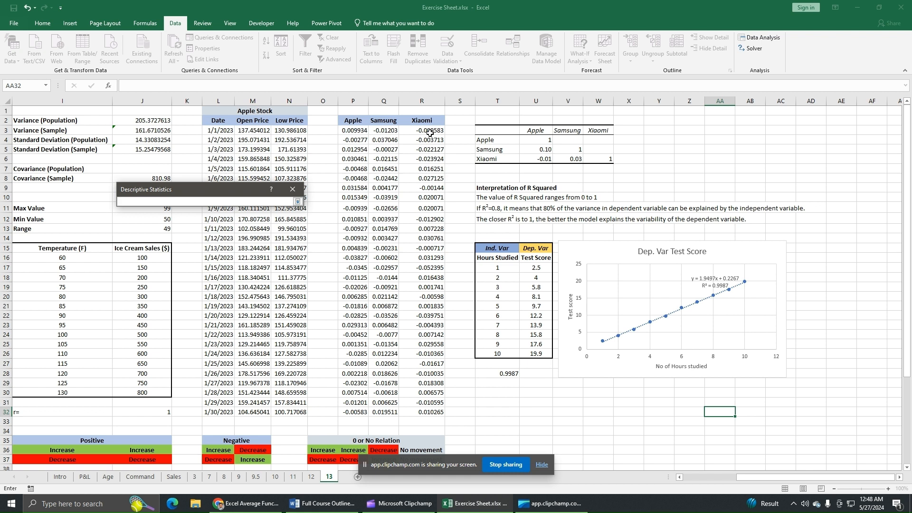
drag(430, 133, 437, 409)
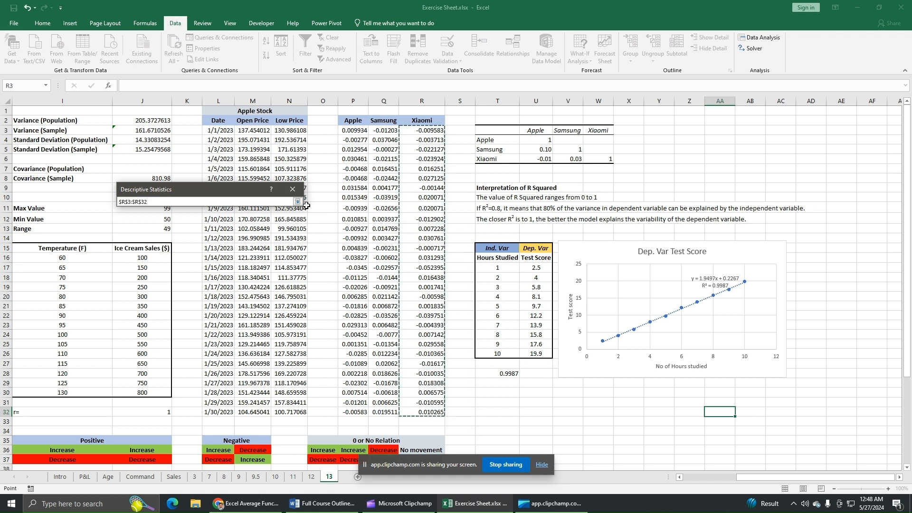
key(Return)
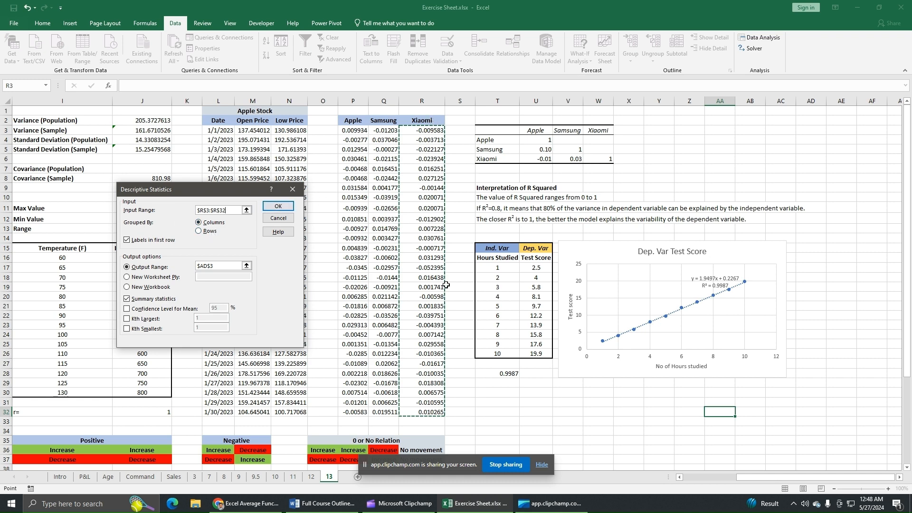
- Set the input range to R2:R32 including the Xiaomi header, grouped by columns with labels in the first row
click(220, 223)
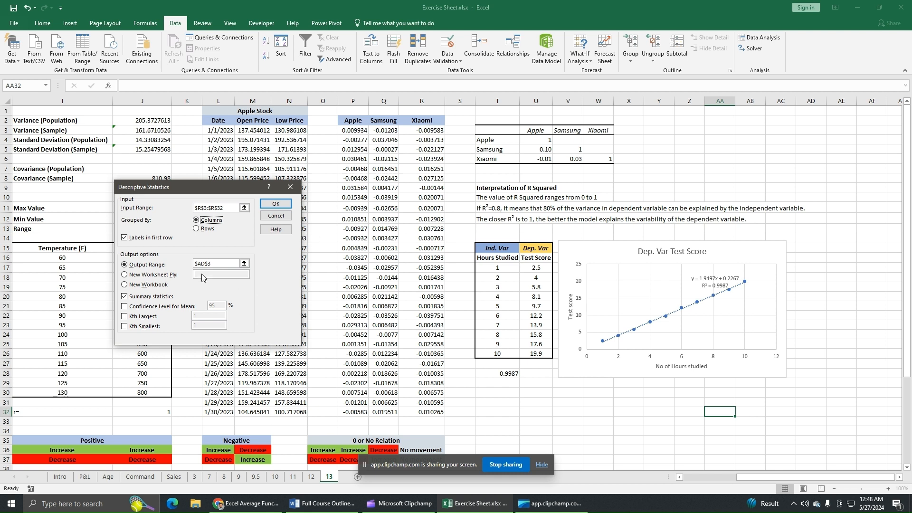
click(151, 240)
click(244, 208)
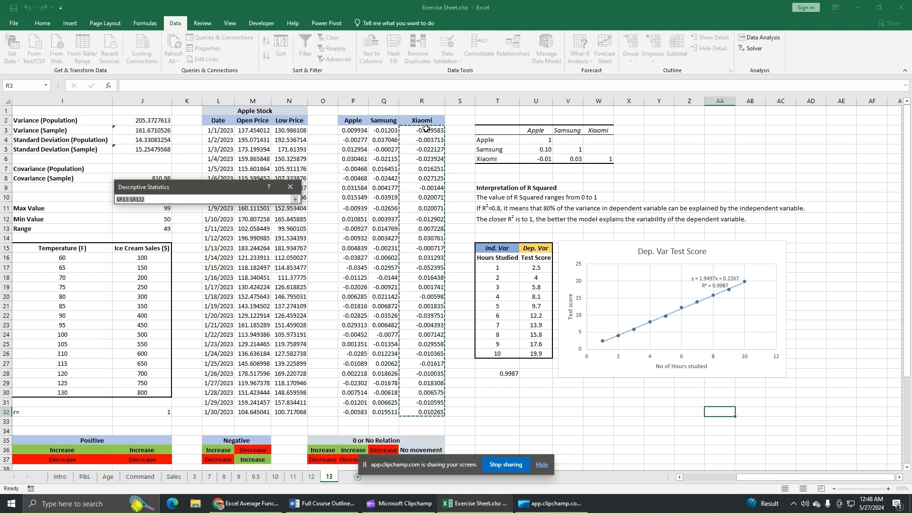
drag(427, 122, 421, 412)
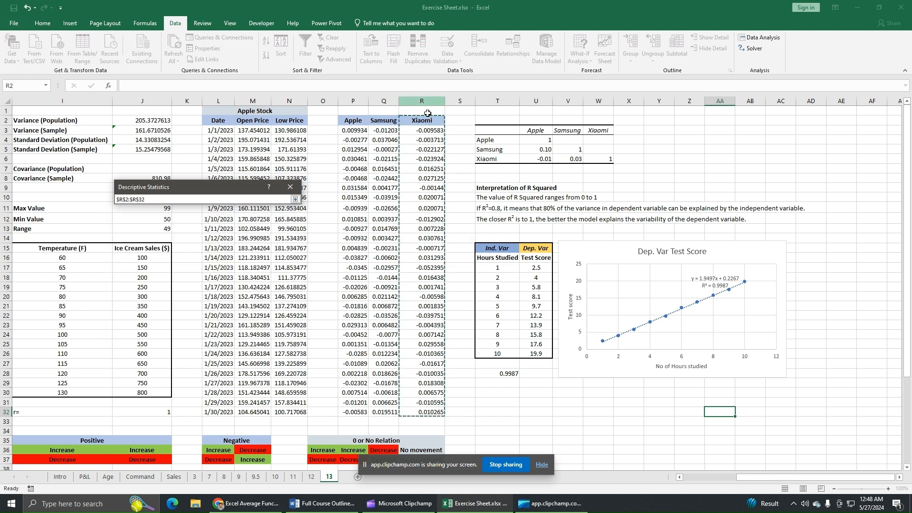
click(295, 200)
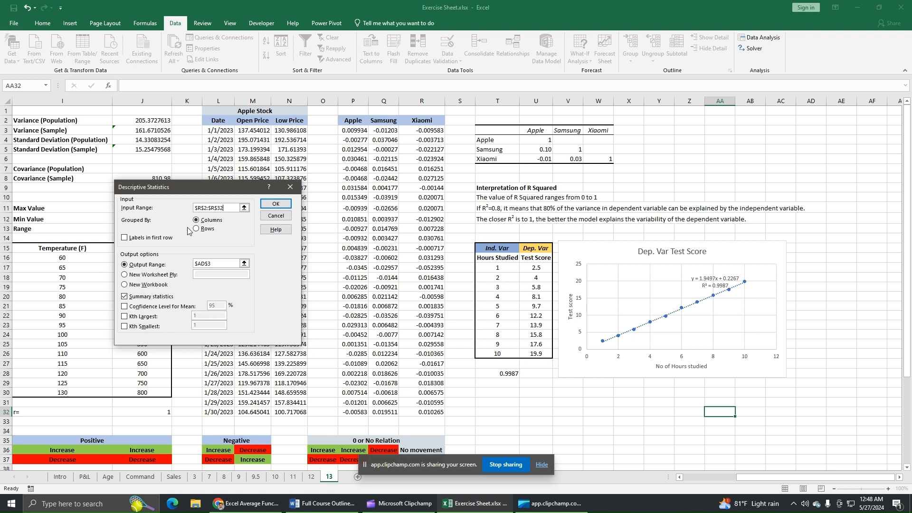
click(136, 238)
- Set the output range to cell AD3 and run the analysis with summary statistics
click(147, 265)
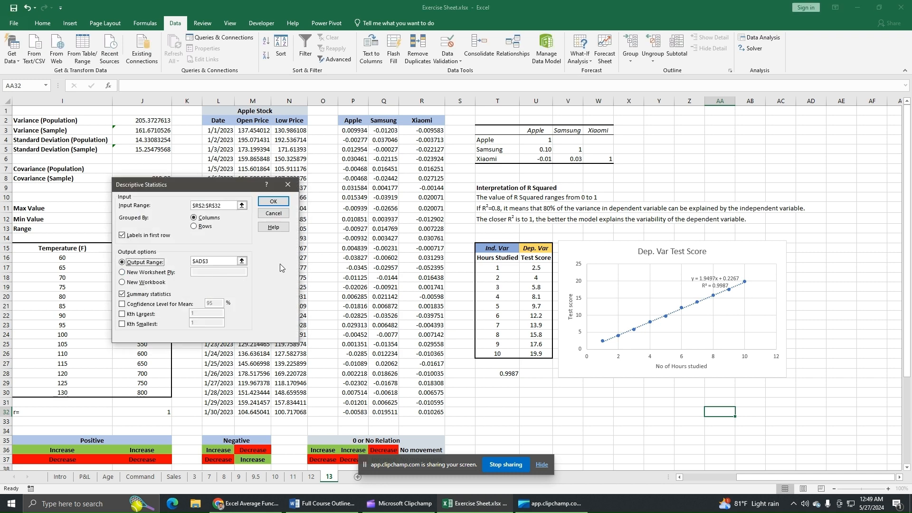
click(242, 261)
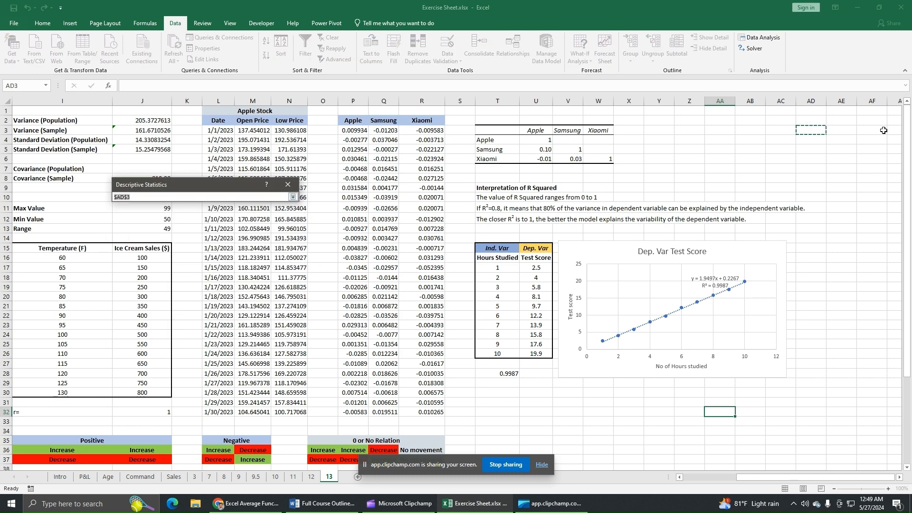
click(821, 131)
click(293, 197)
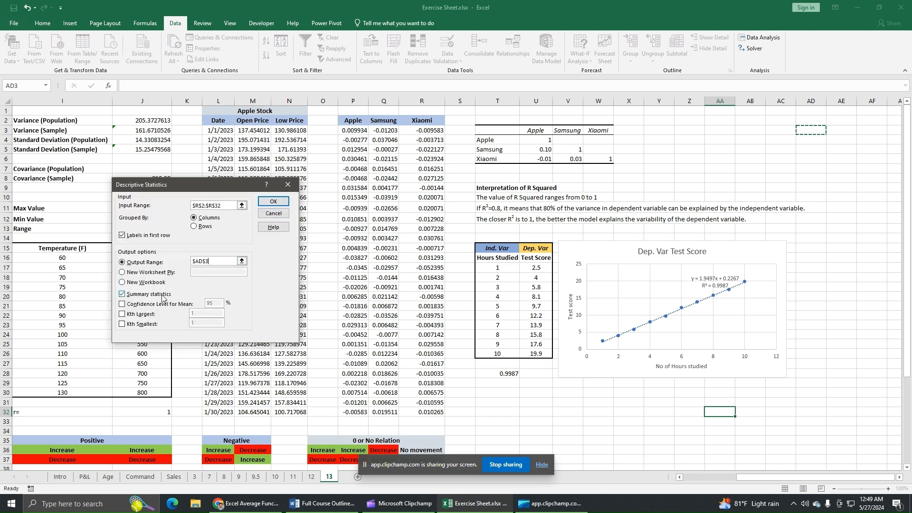
click(282, 203)
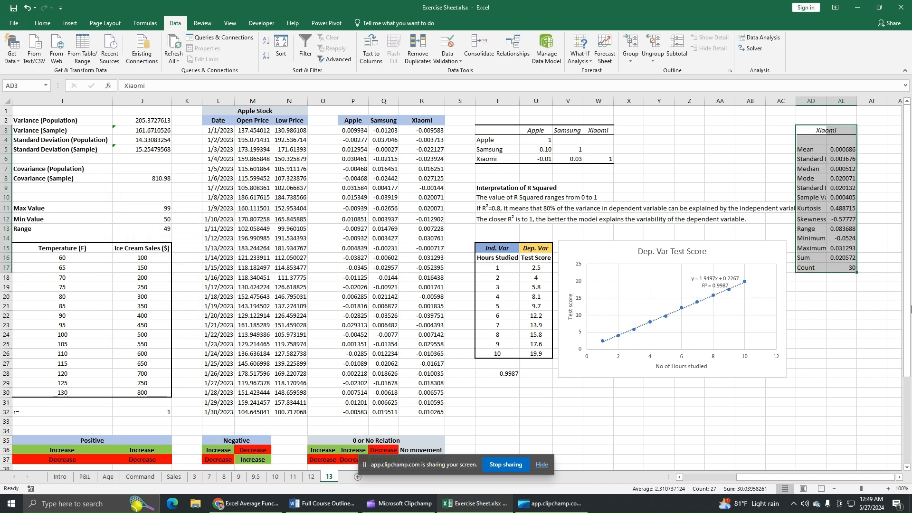
- Widen columns AD and AE so the statistic names and values of the Xiaomi output table fit
click(900, 477)
click(899, 477)
click(899, 477)
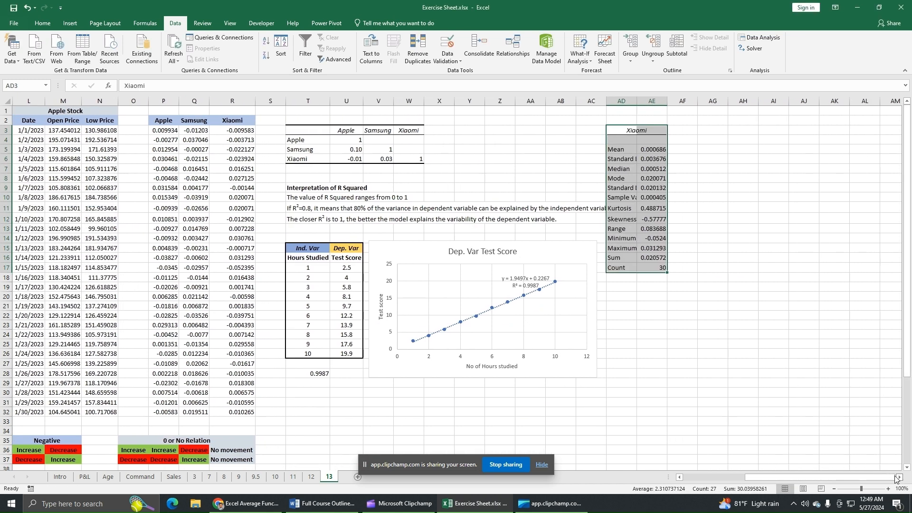
double_click(636, 100)
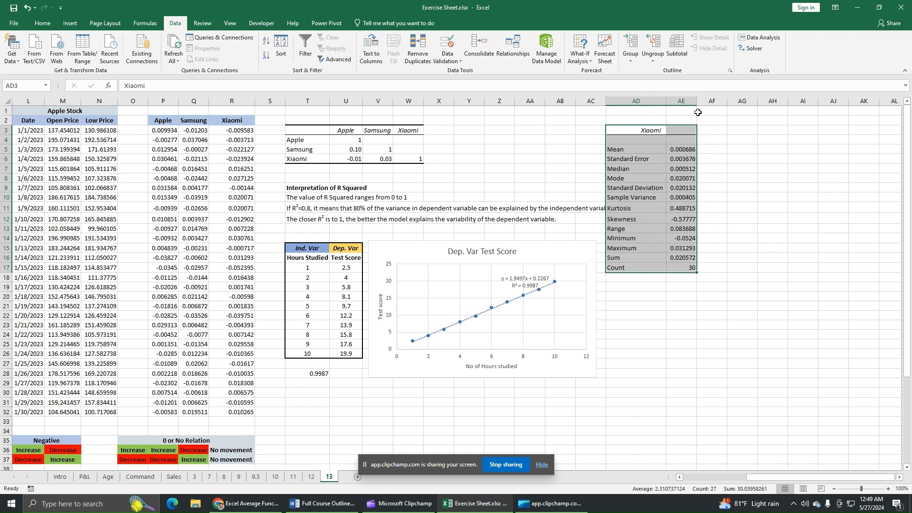
drag(699, 101, 708, 101)
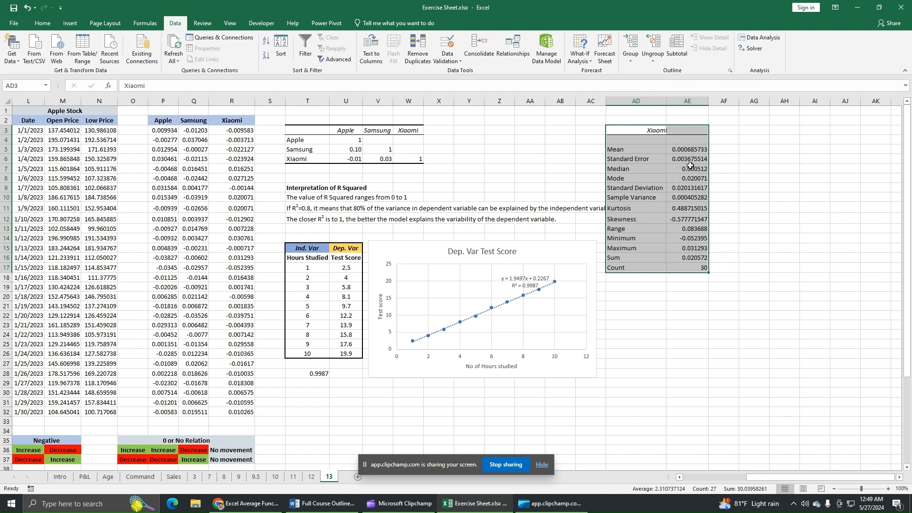
click(752, 155)
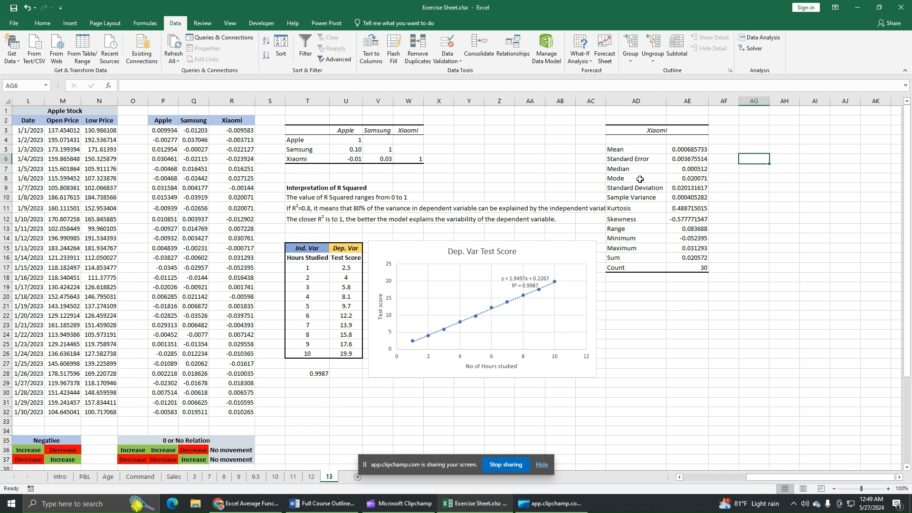
- Review the Xiaomi output table, examining the mean, standard error, median, mode, standard deviation and sample variance
click(646, 150)
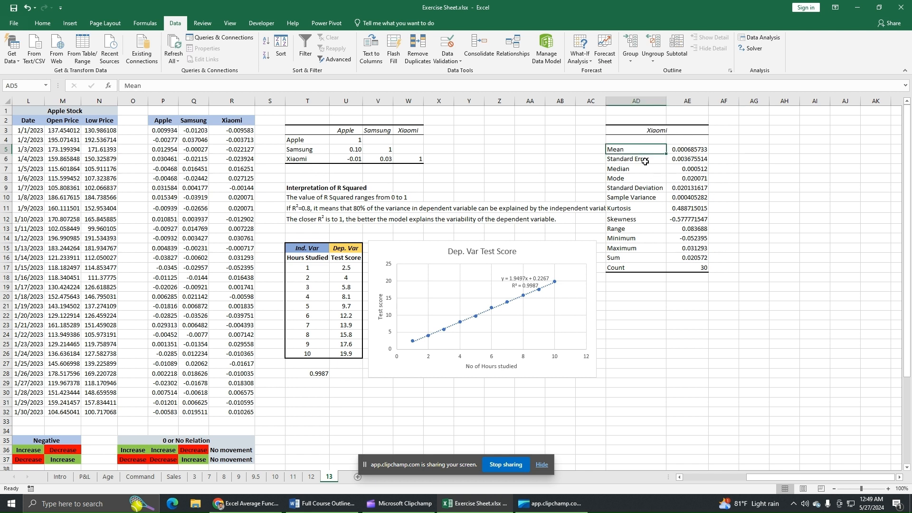
click(684, 149)
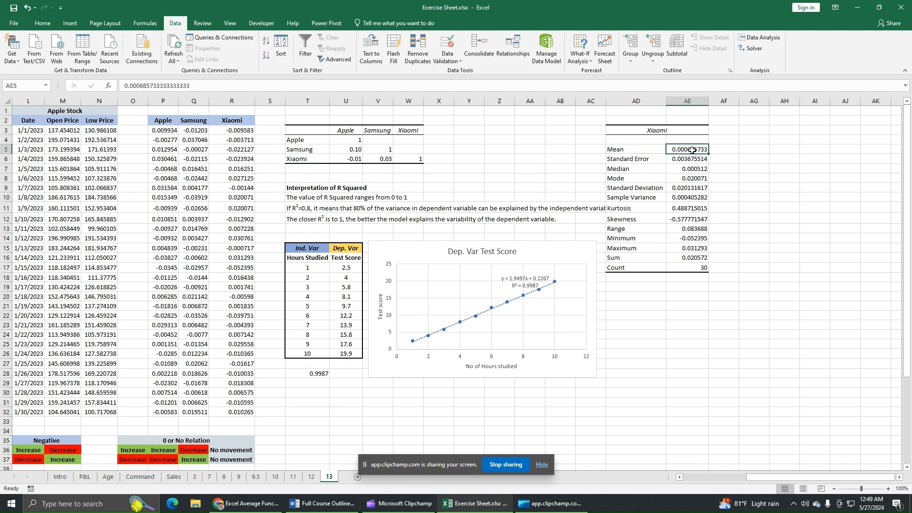
click(649, 159)
click(692, 161)
click(653, 169)
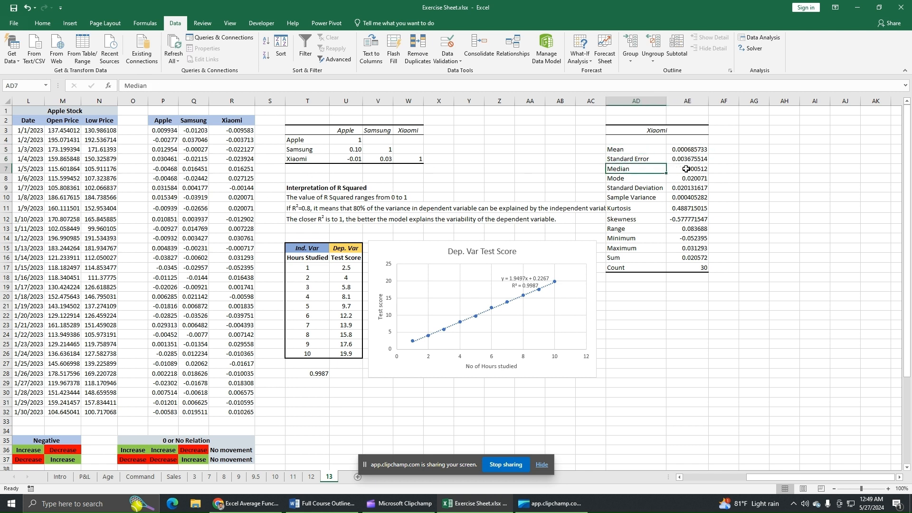
click(684, 169)
click(687, 183)
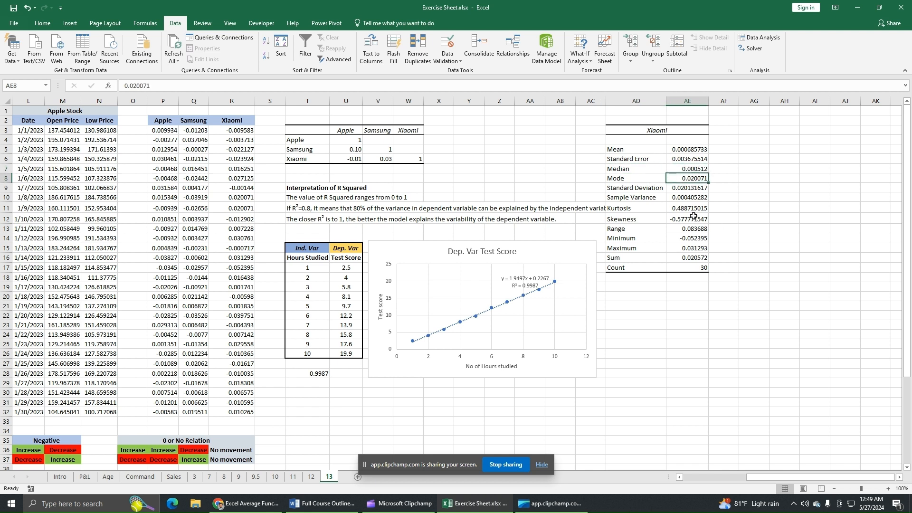
click(686, 190)
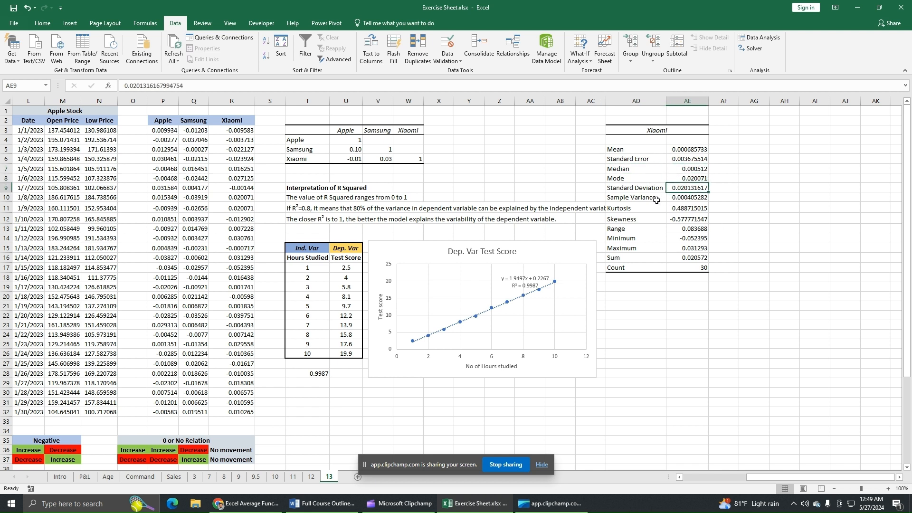
click(684, 199)
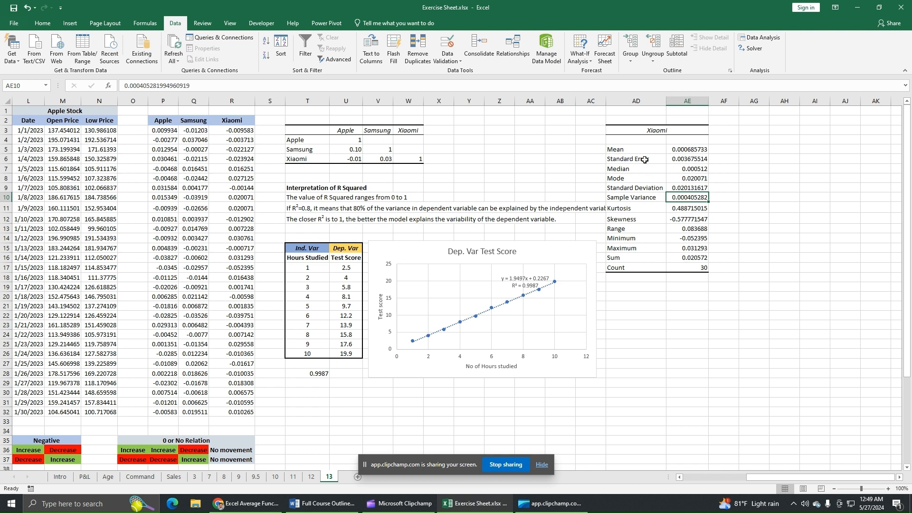
drag(655, 131, 747, 266)
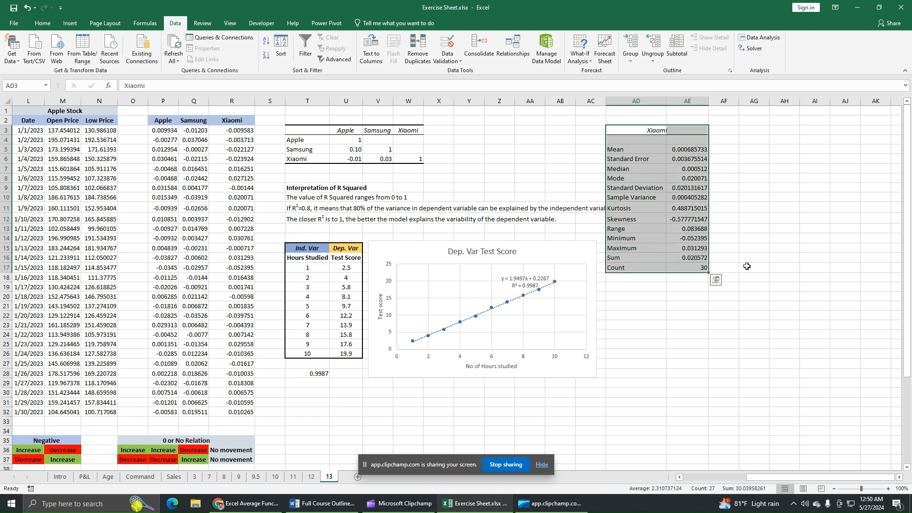
click(760, 267)
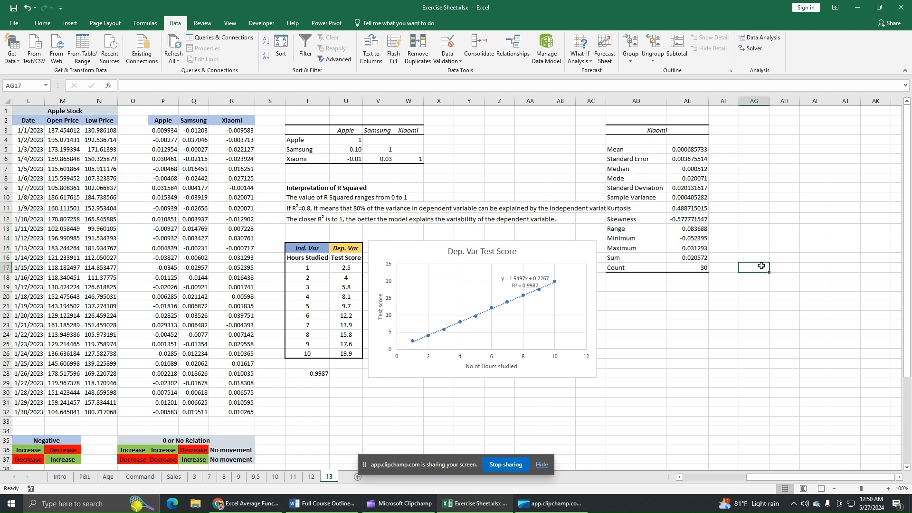